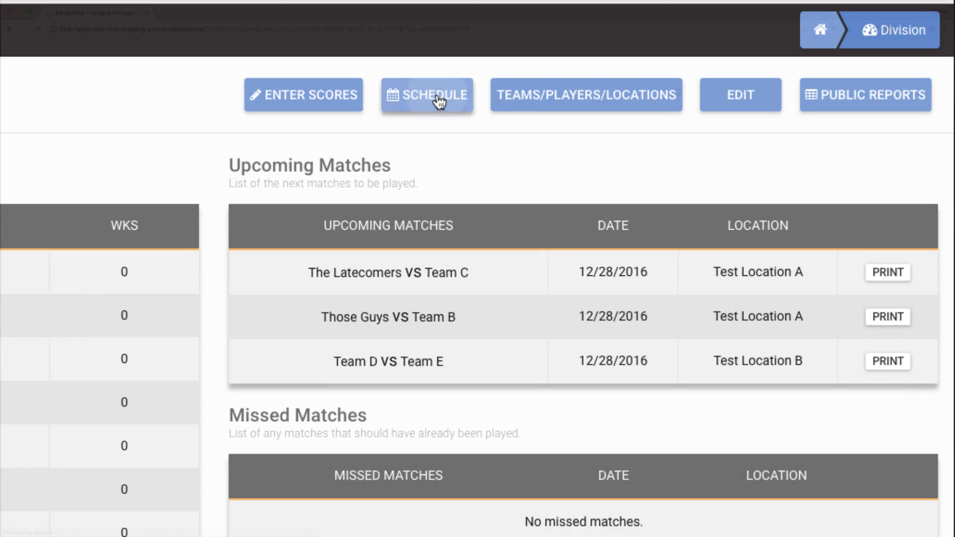
Step: Open the division schedule and list the three Dec 28, 2016 matches, starting with Team E vs. Team D
left_click(678, 91)
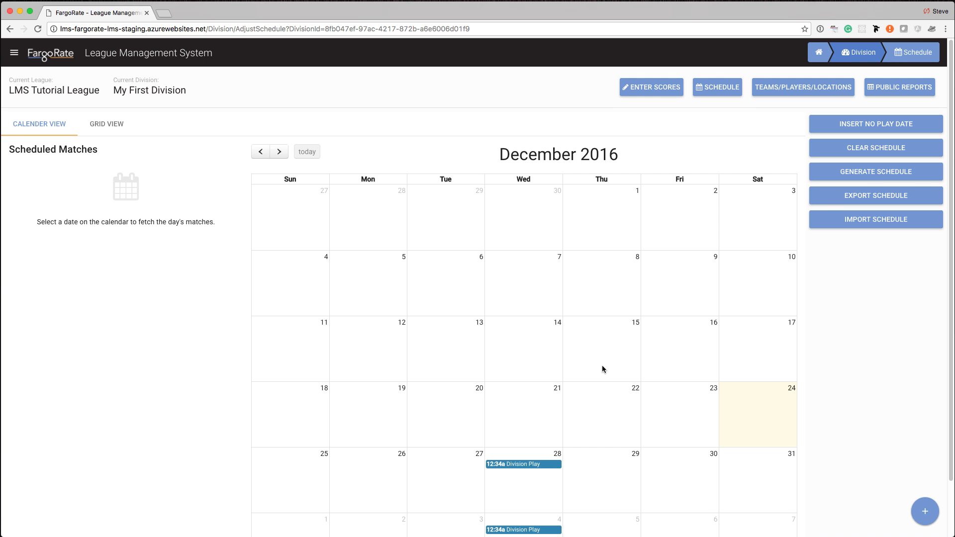
scroll(631, 373, "down", 3)
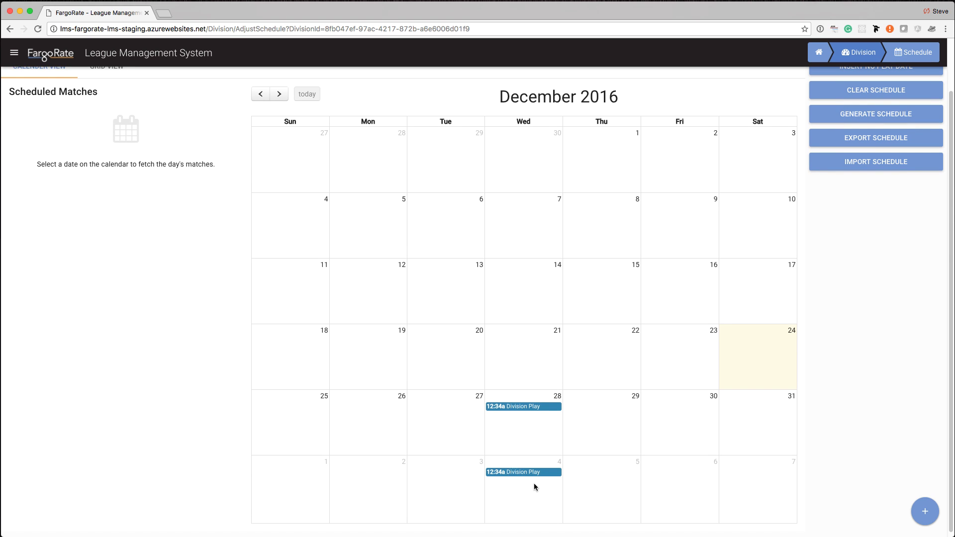
left_click(529, 408)
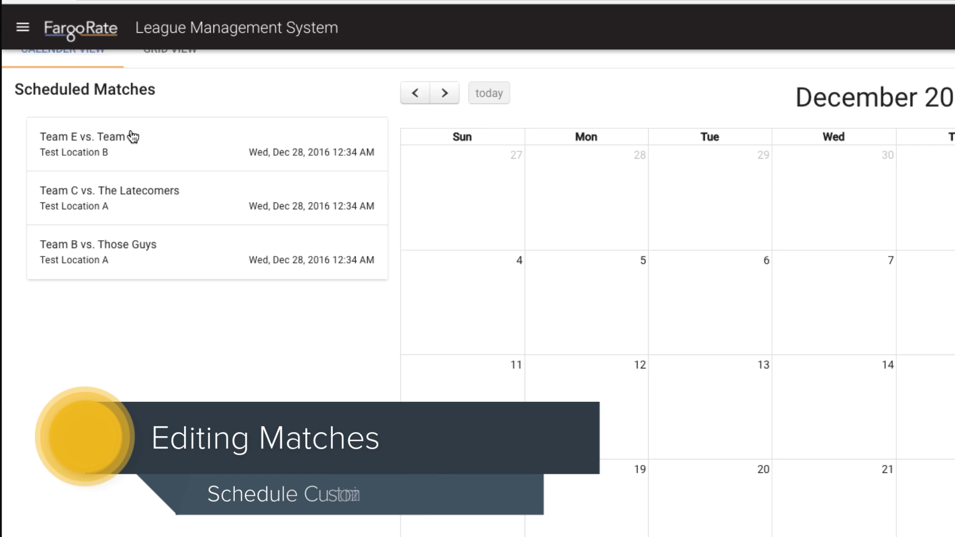
Step: Try flipping and editing the Team E vs. Team D match, declining and cancelling both
left_click(282, 170)
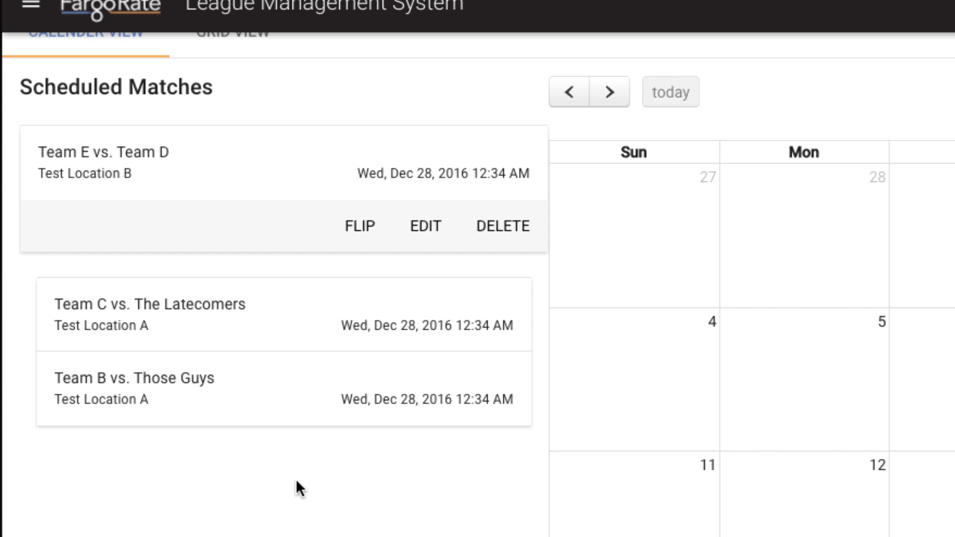
scroll(336, 472, "up", 1)
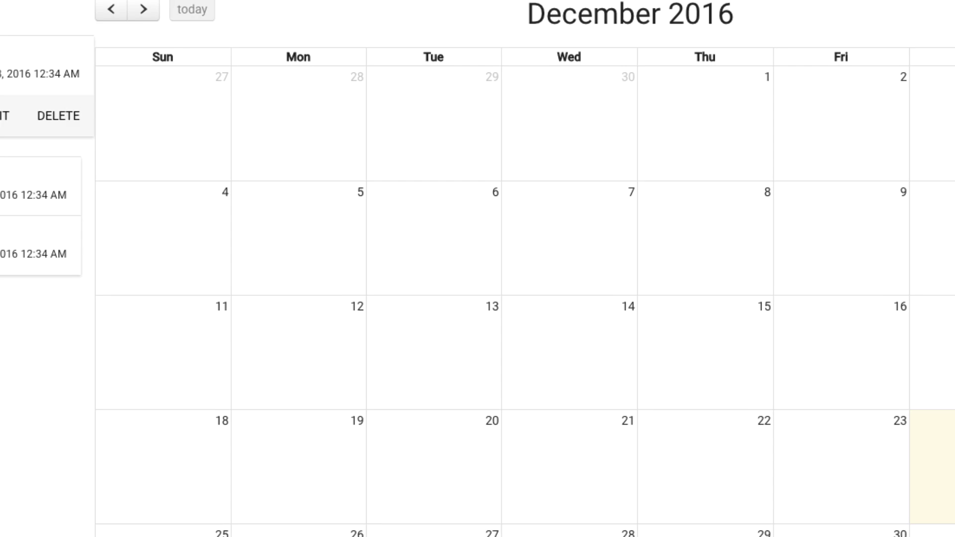
left_click(2, 115)
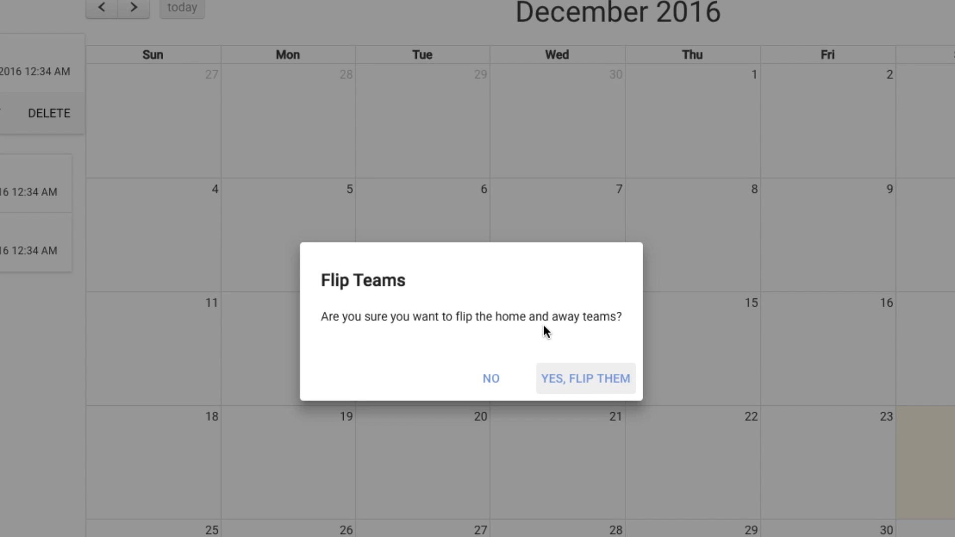
left_click(493, 379)
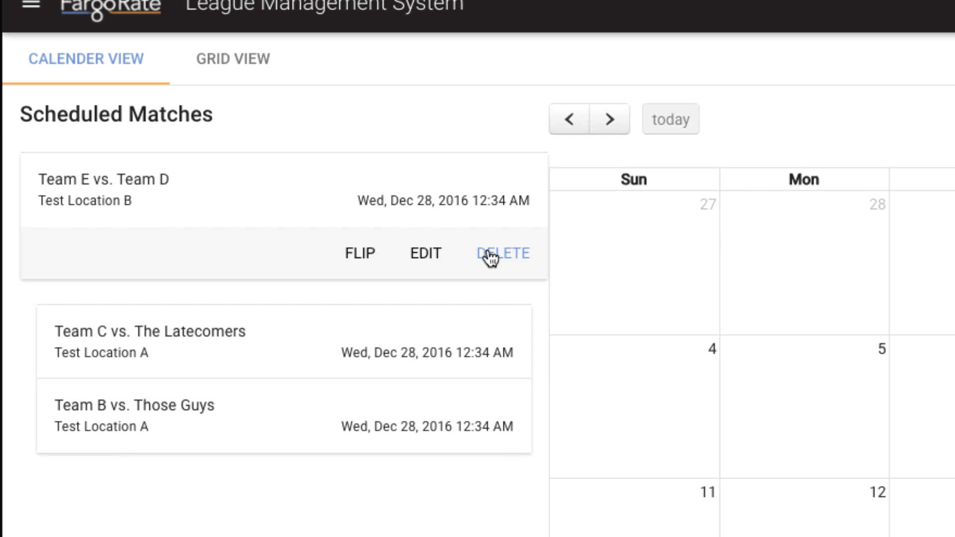
left_click(431, 258)
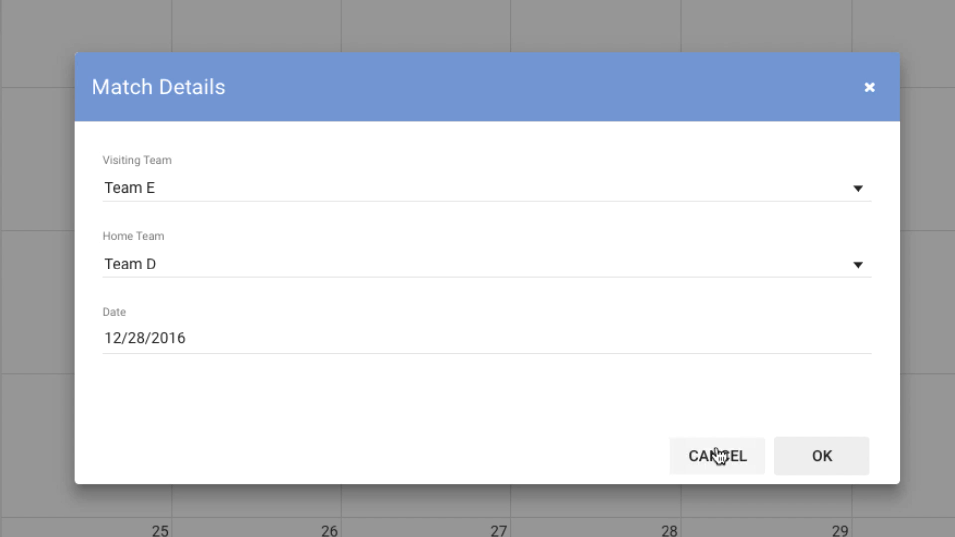
left_click(731, 460)
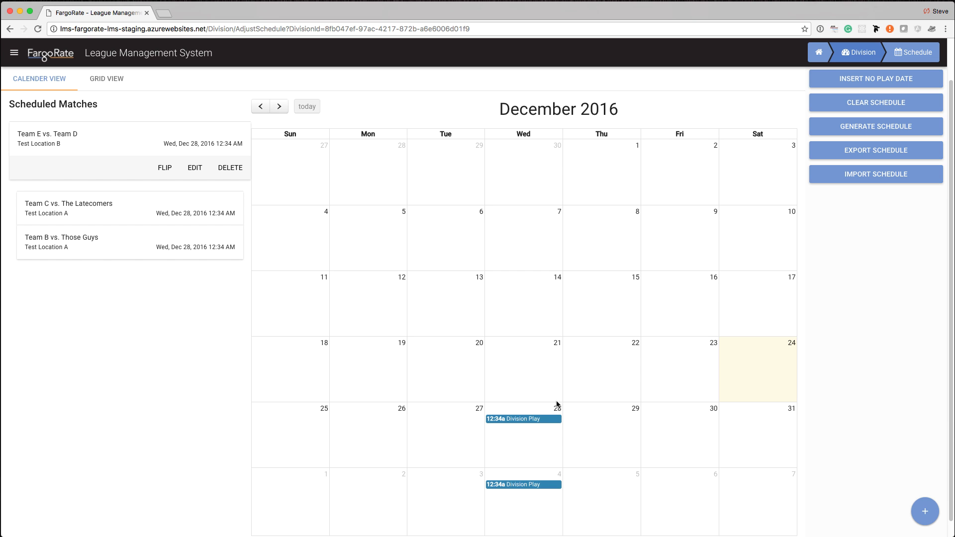
Step: Clear all unplayed matches, then set up a schedule starting 2016-12-28 with 3 round-robins
left_click(874, 105)
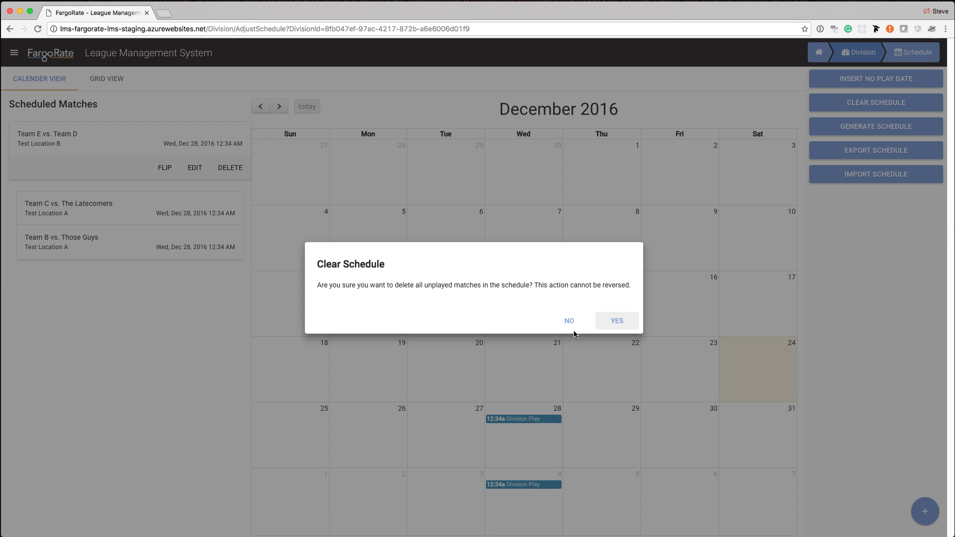
left_click(618, 322)
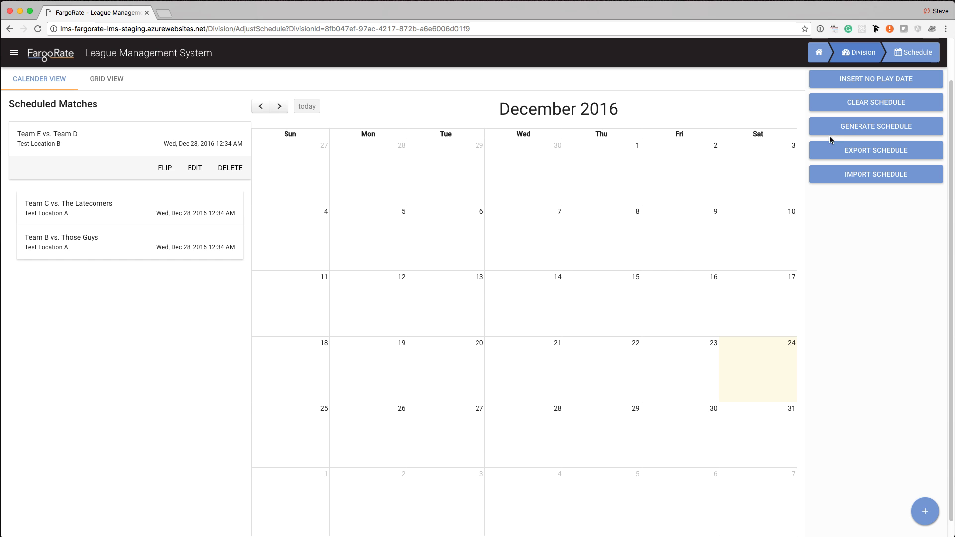
left_click(874, 133)
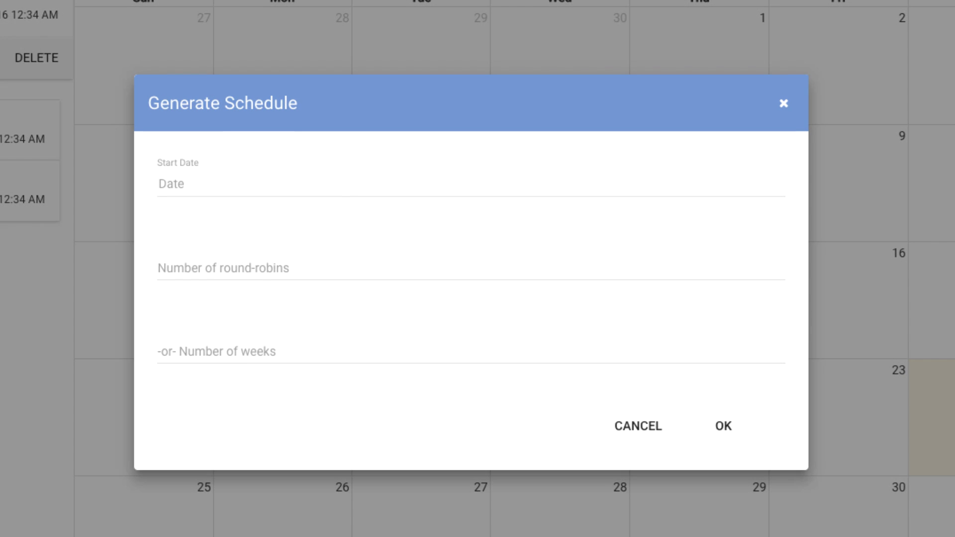
left_click(232, 194)
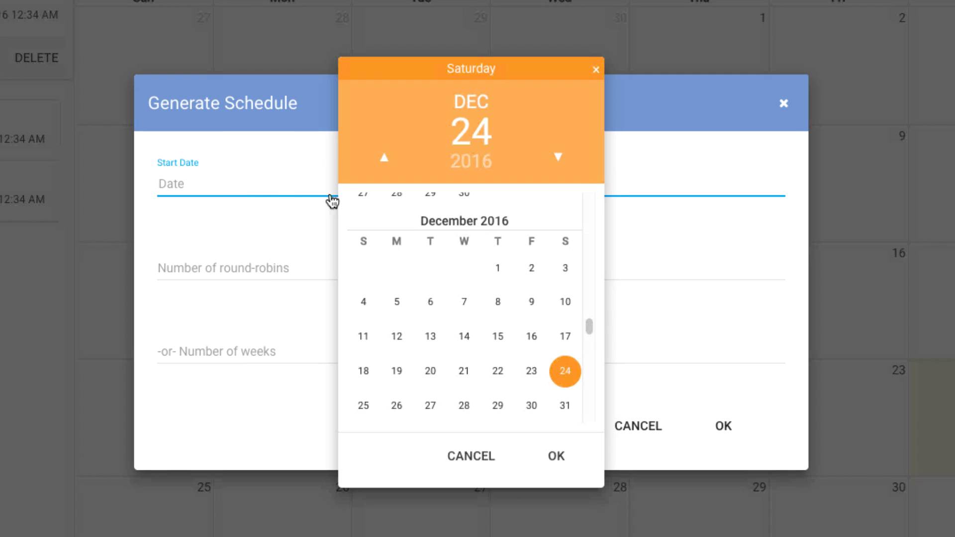
left_click(465, 406)
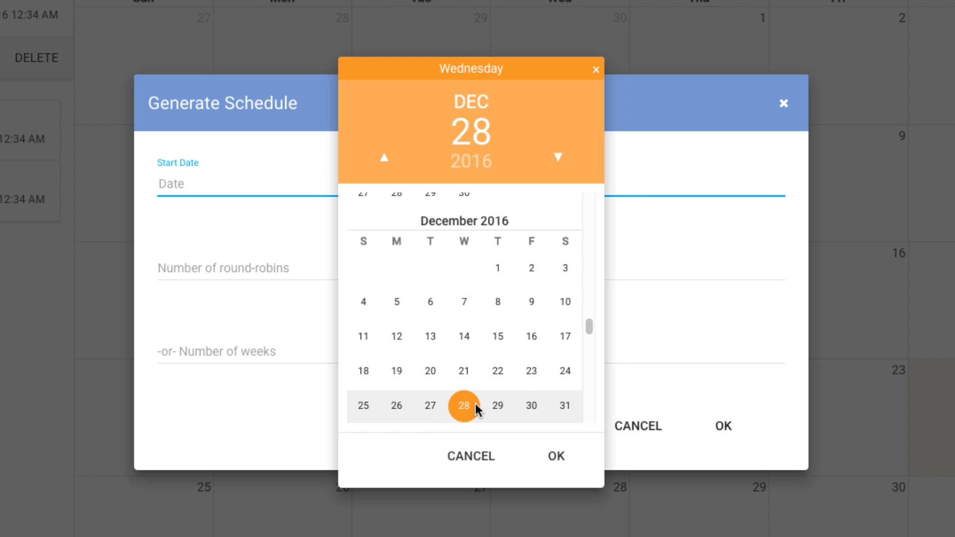
left_click(562, 457)
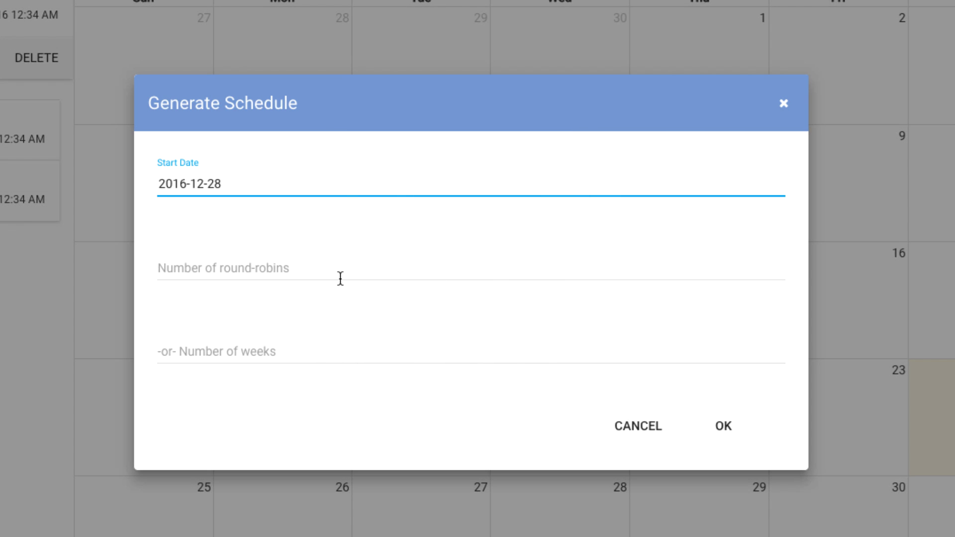
left_click(293, 267)
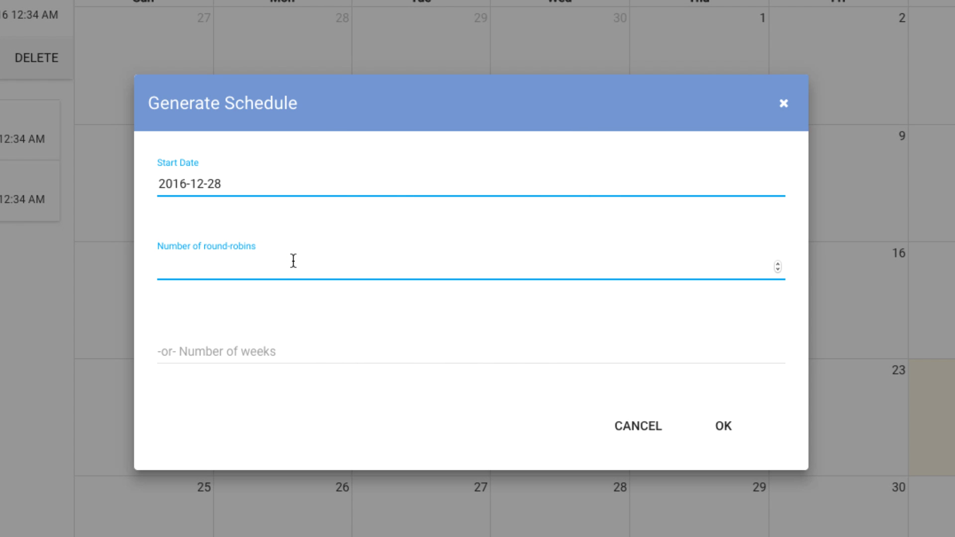
type("3")
Step: Generate the 21-week schedule, check its Violations tab, and apply it to the division
left_click(726, 427)
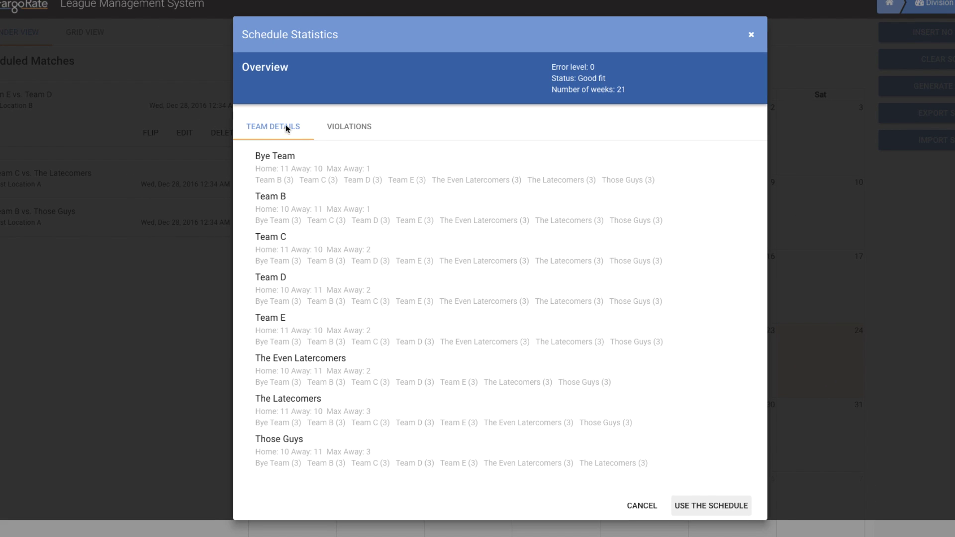
left_click(349, 128)
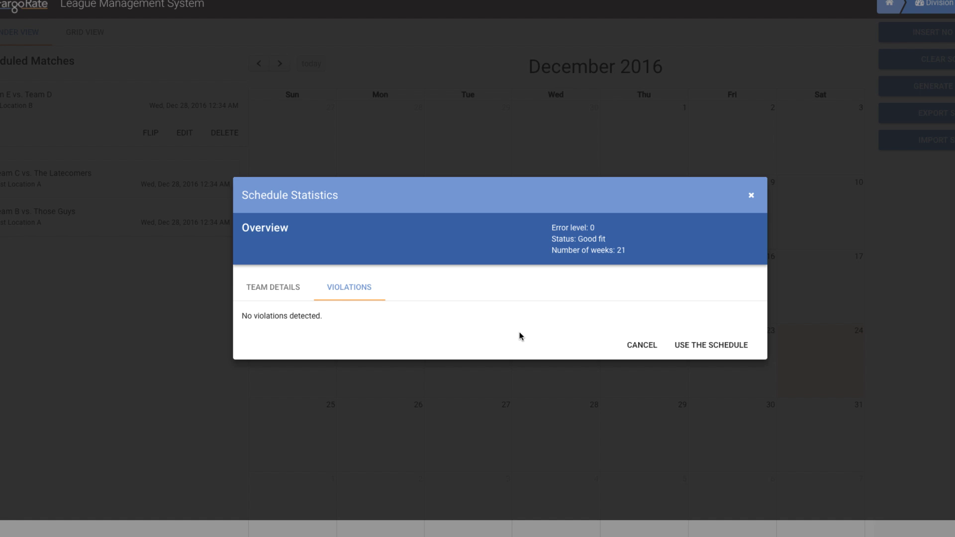
left_click(720, 346)
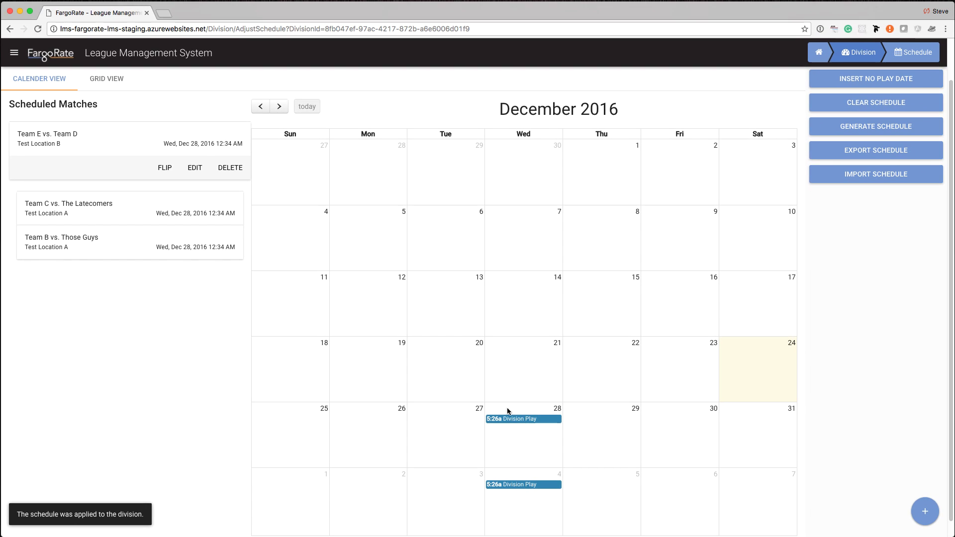
Step: Show the regenerated schedule's four Dec 28 matches, including Team B vs. Bye Team
left_click(520, 422)
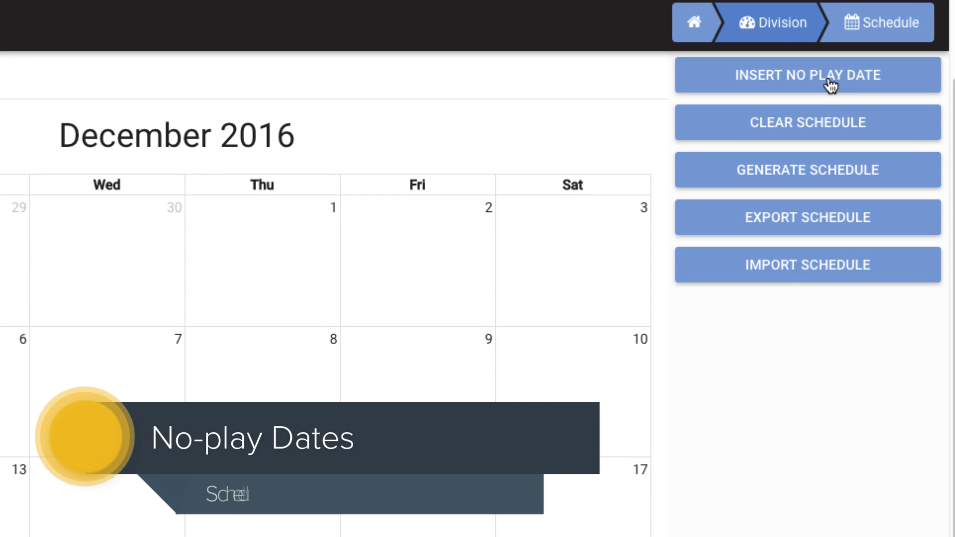
Step: Insert 2017-01-04 as a no-play date without deleting conflicting matches
left_click(875, 80)
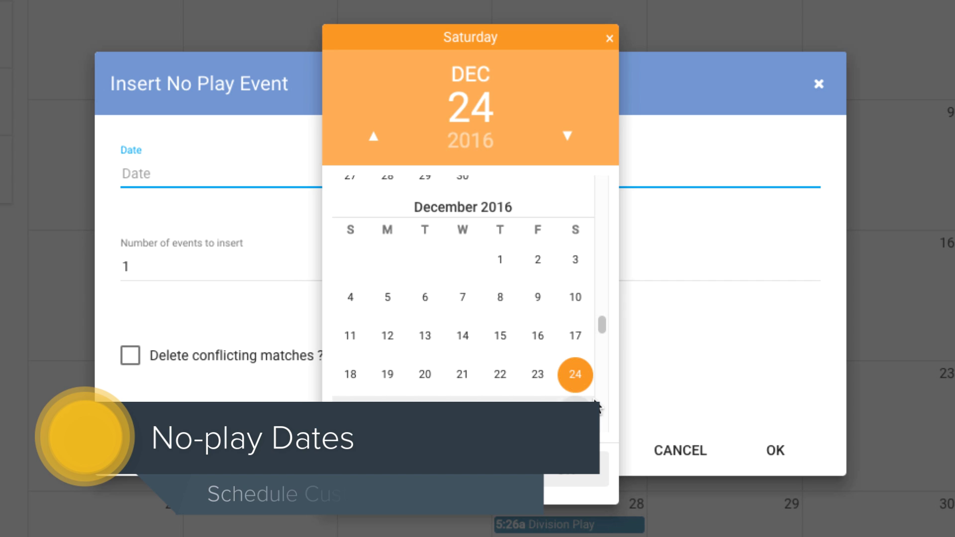
scroll(499, 359, "down", 3)
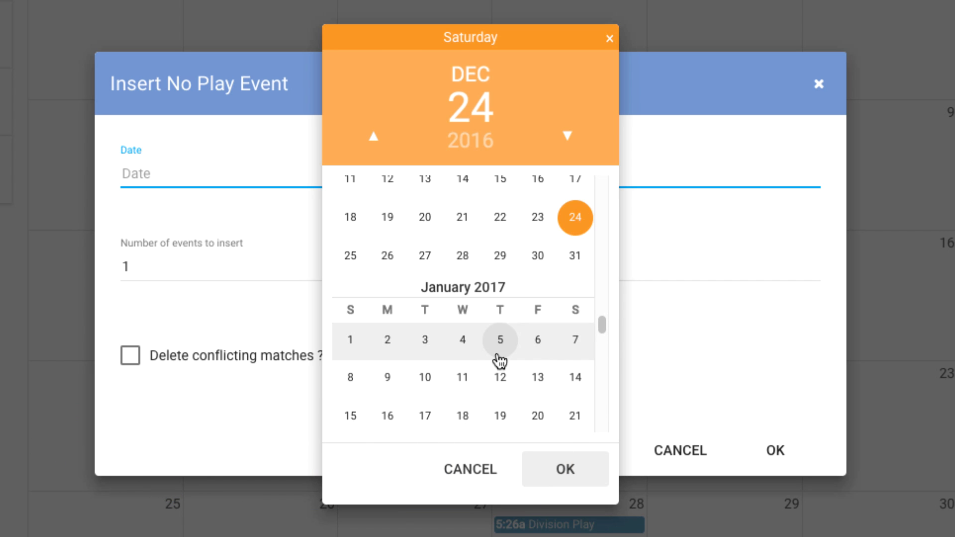
left_click(463, 342)
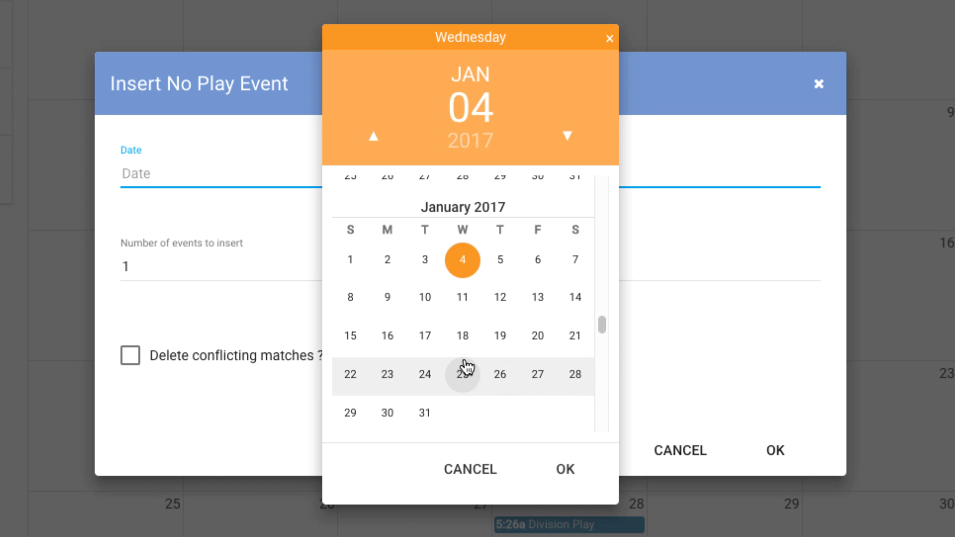
left_click(566, 473)
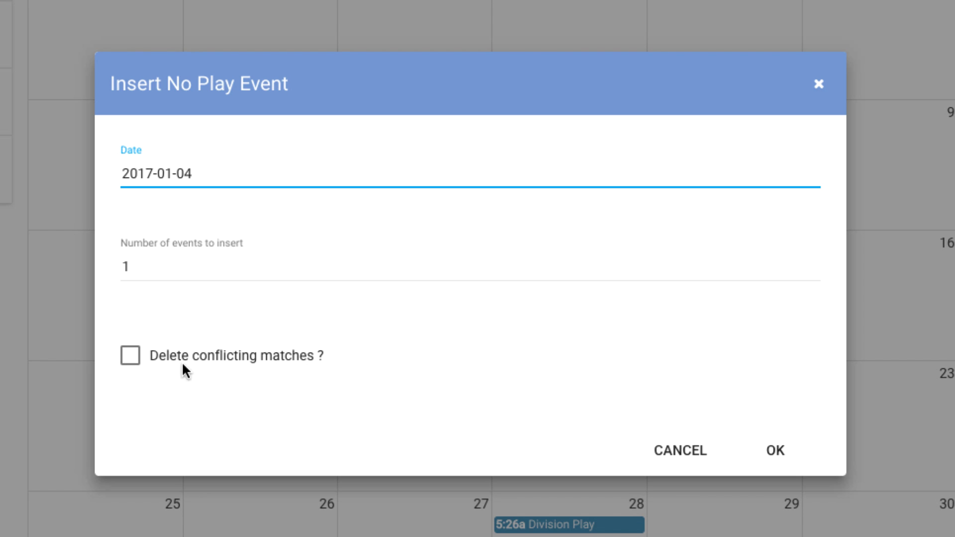
left_click(785, 454)
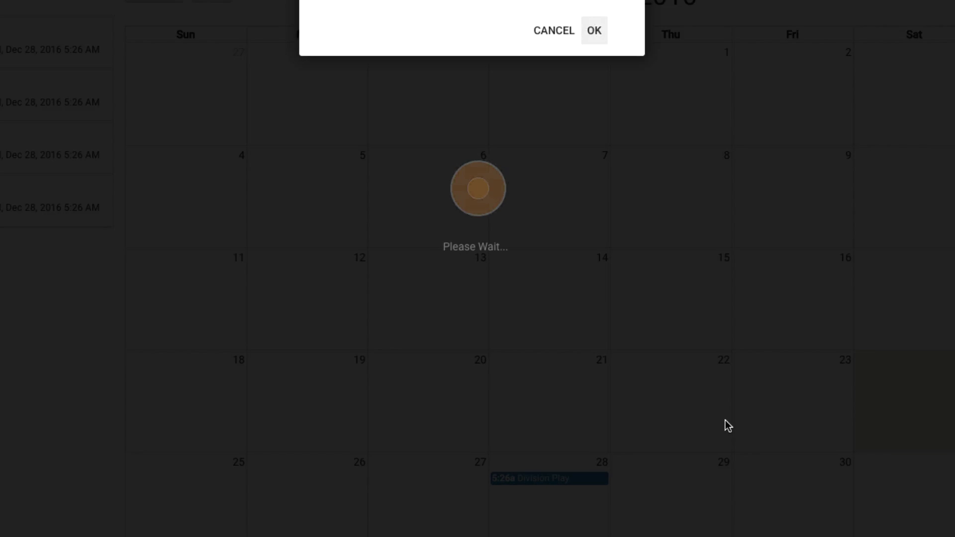
left_click(529, 123)
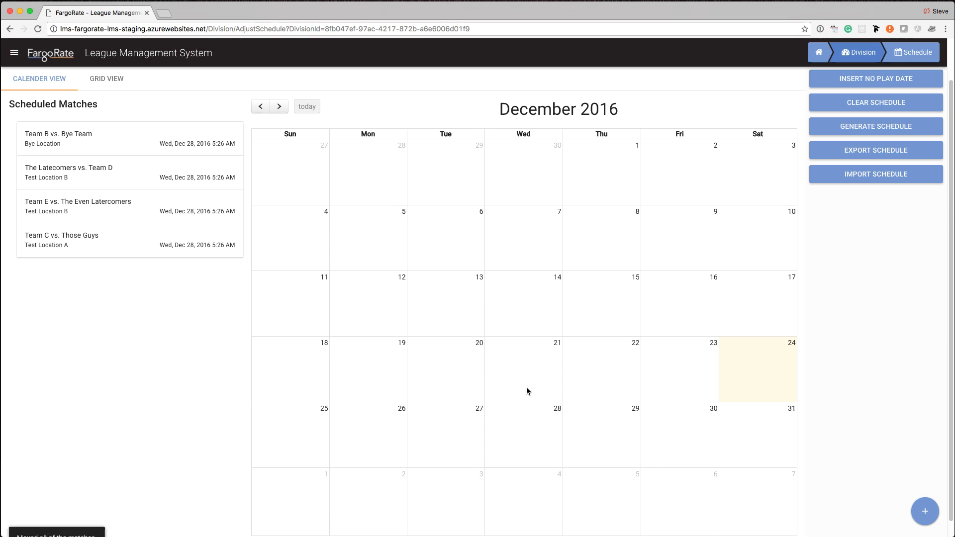
scroll(533, 505, "down", 1)
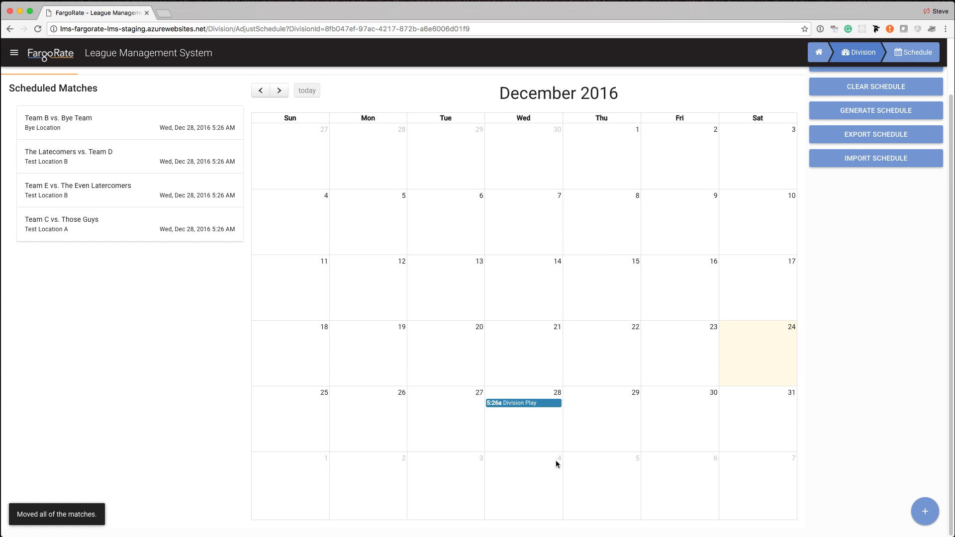
left_click(280, 92)
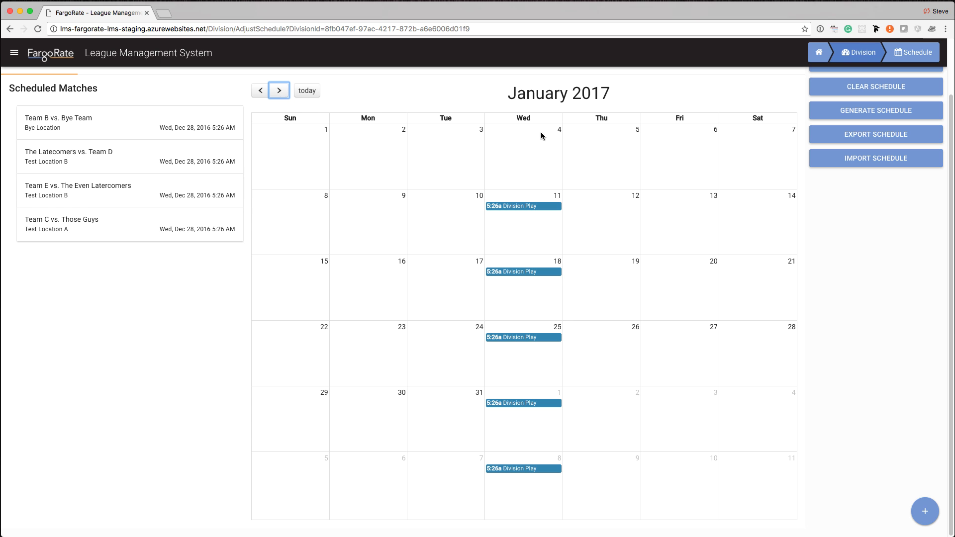
left_click(511, 206)
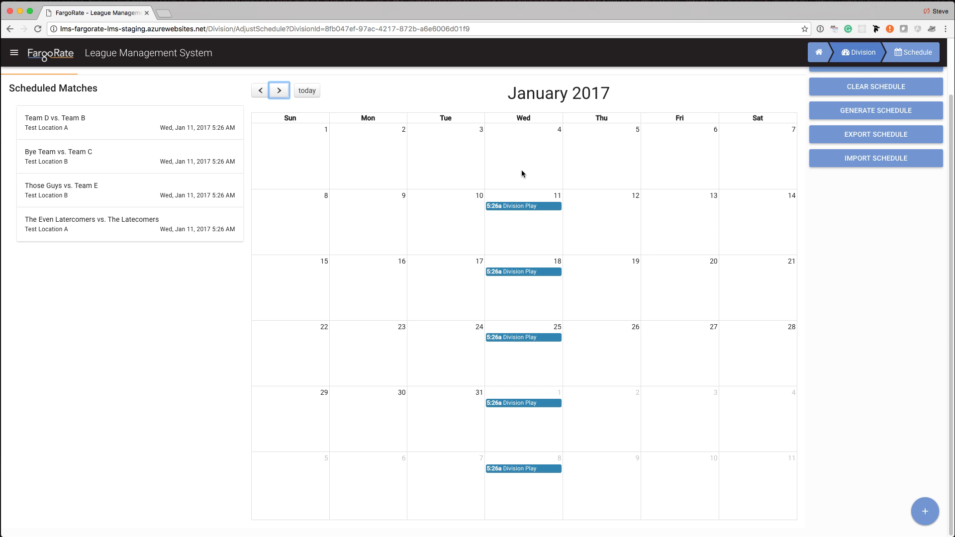
scroll(553, 191, "up", 3)
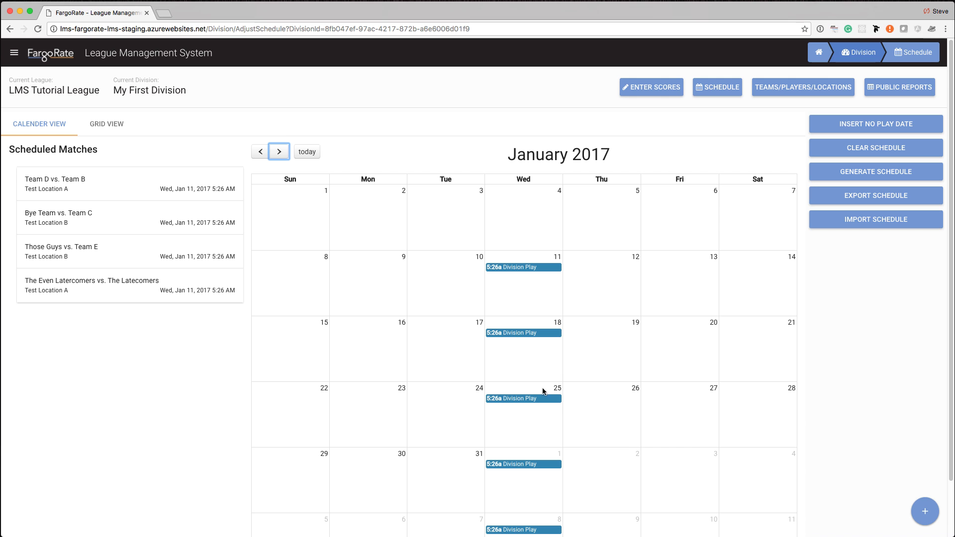
Step: Insert 2017-01-25 as a no-play date and confirm moving matches off that day
left_click(898, 124)
left_click(315, 243)
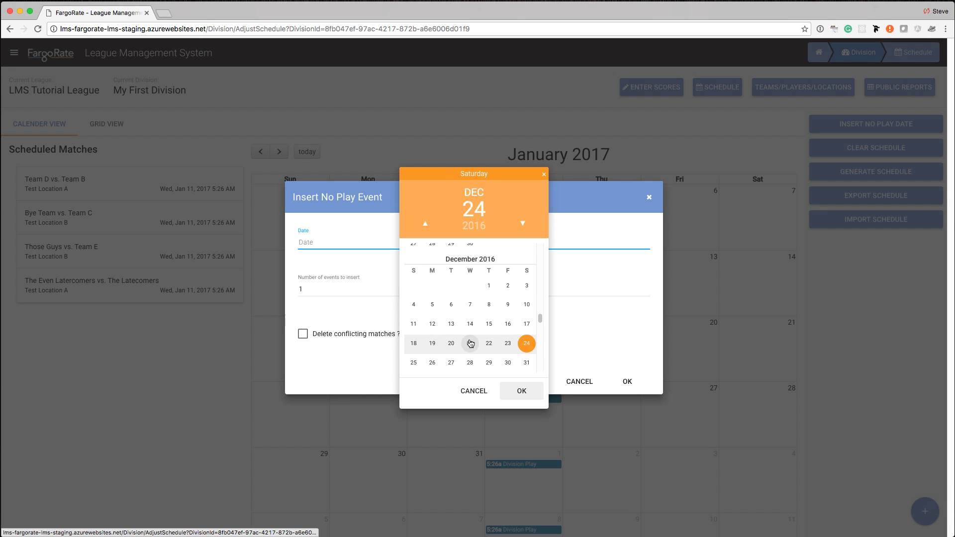
scroll(474, 370, "down", 4)
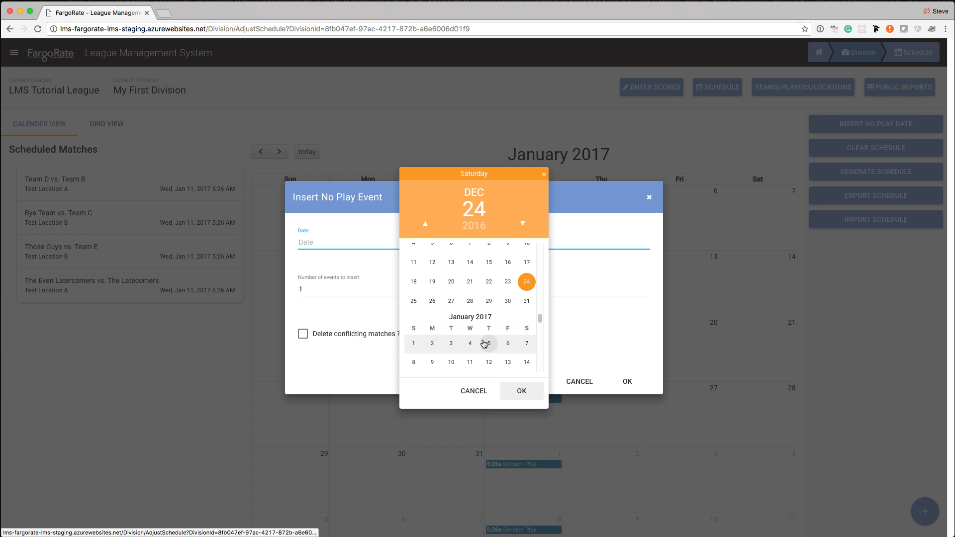
left_click(471, 369)
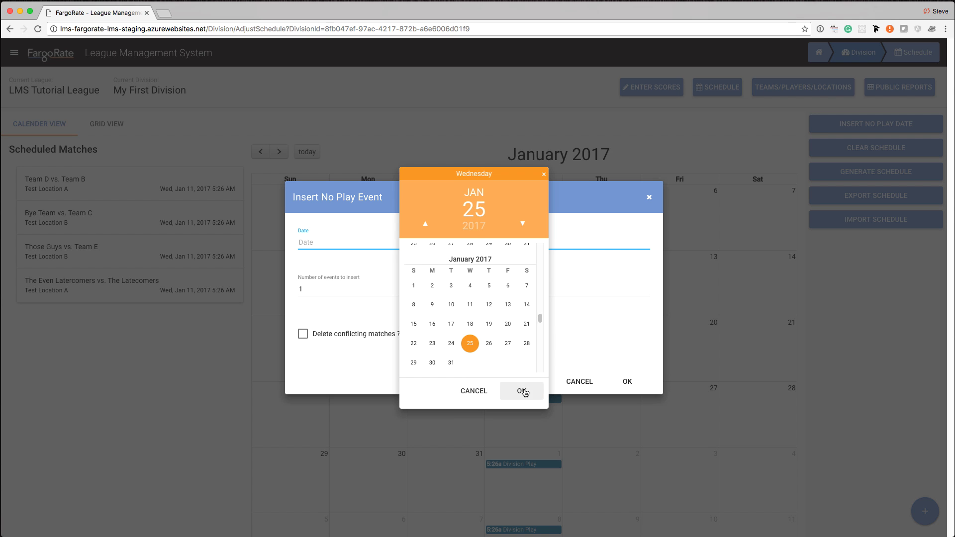
left_click(522, 391)
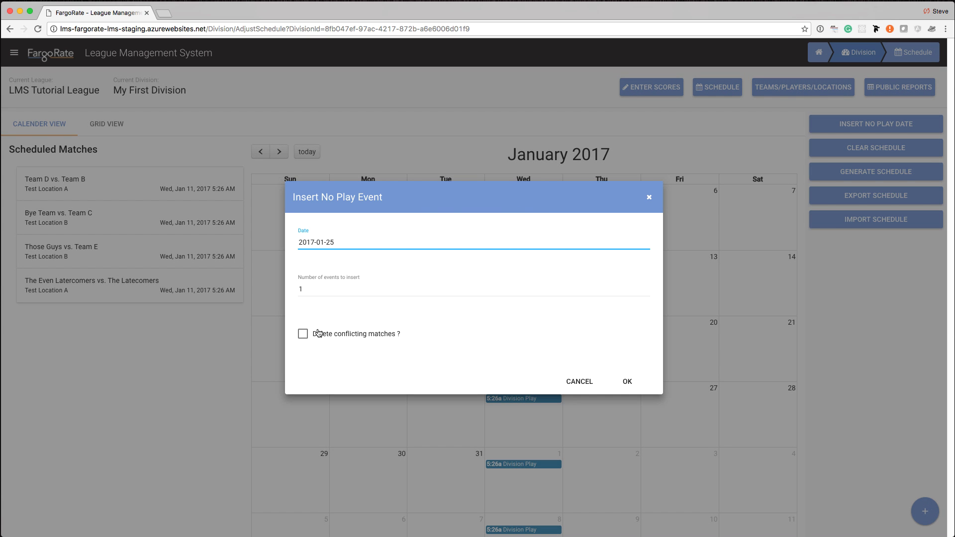
left_click(628, 382)
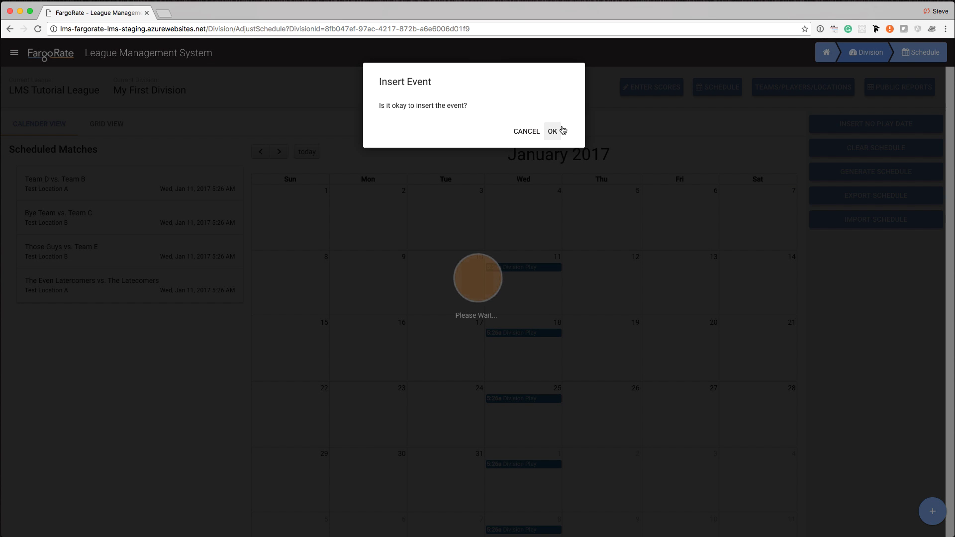
left_click(553, 131)
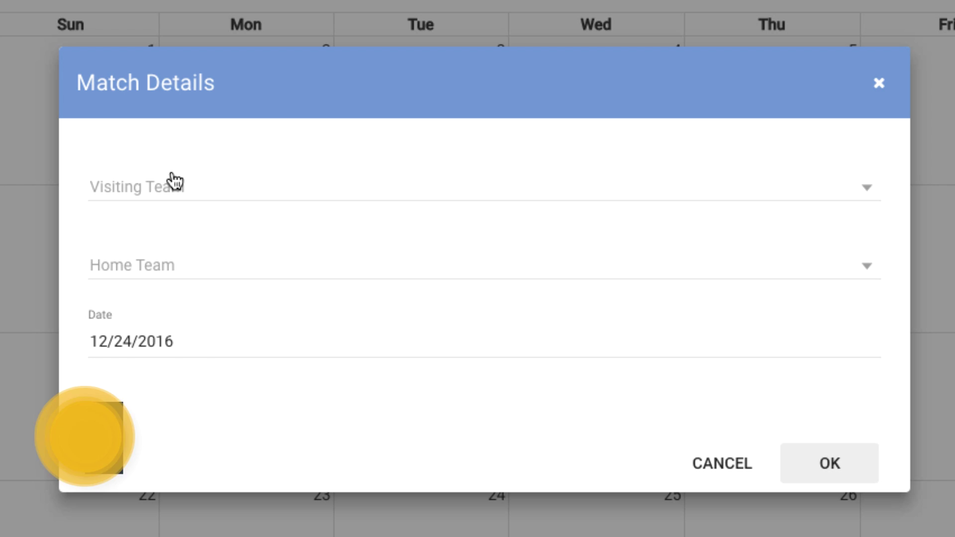
Step: Set the new match's visiting team to Team E and home team to Team B
left_click(113, 196)
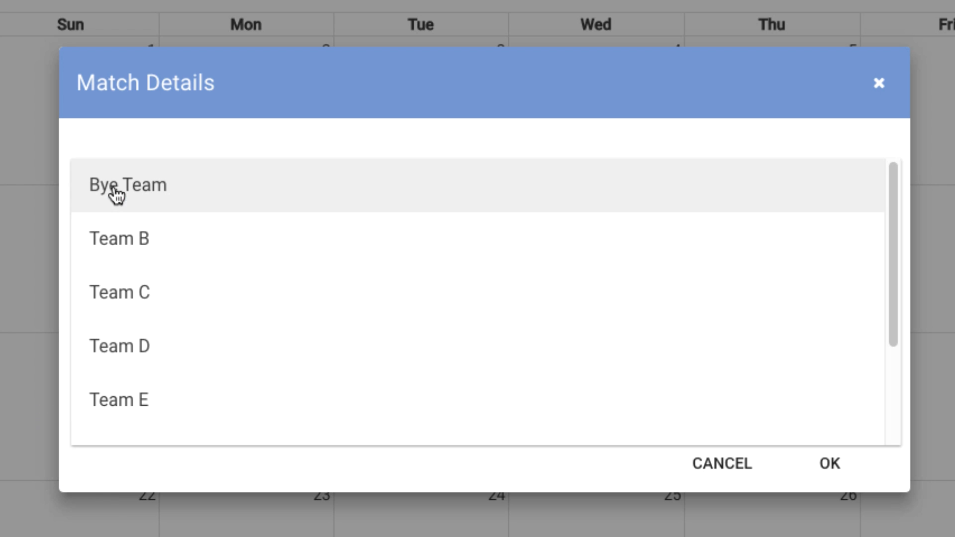
left_click(136, 402)
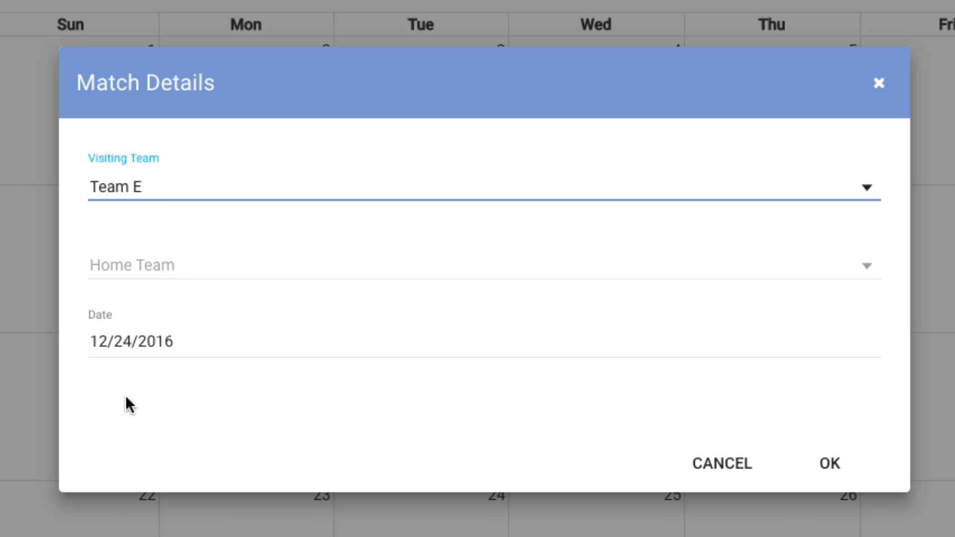
left_click(133, 268)
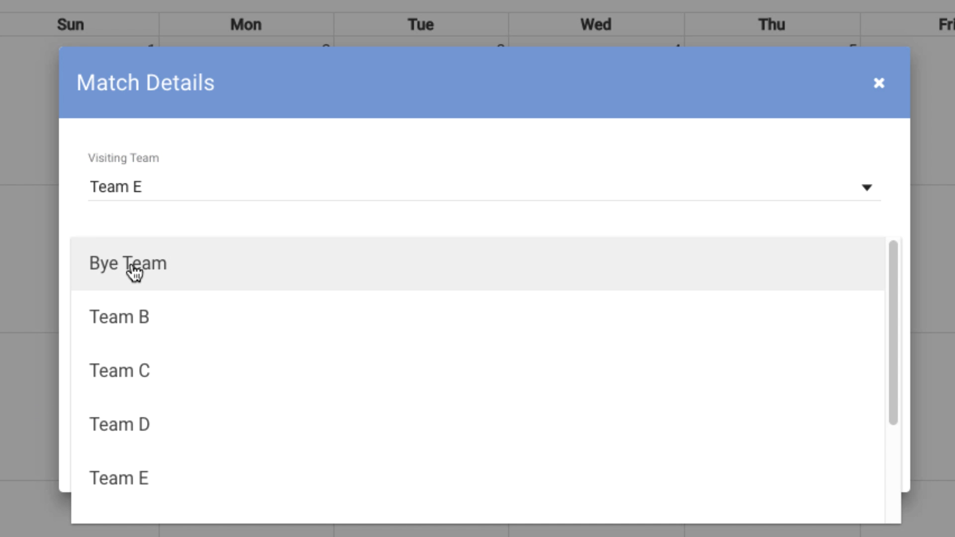
left_click(156, 327)
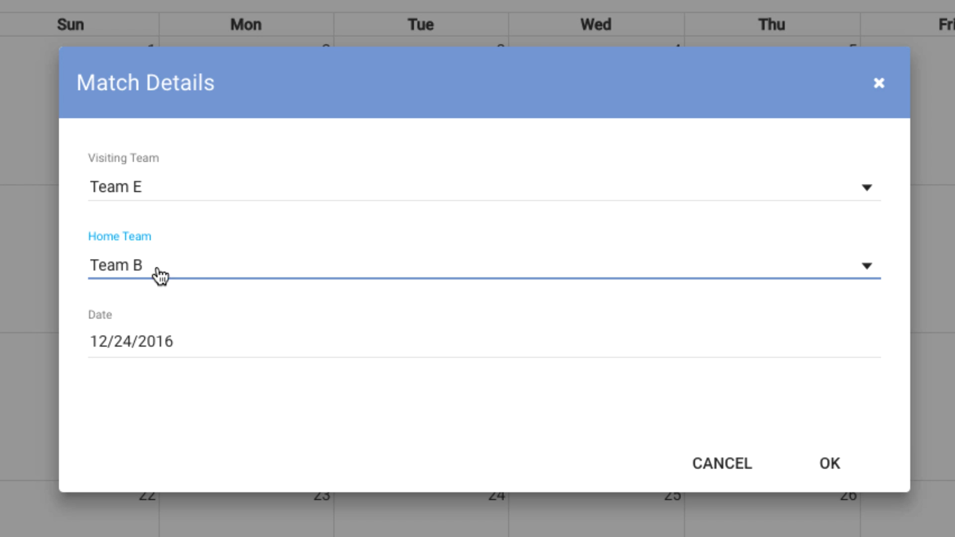
Step: Date the match 01/25/2017, save it, and list the January 25 matches
left_click(122, 348)
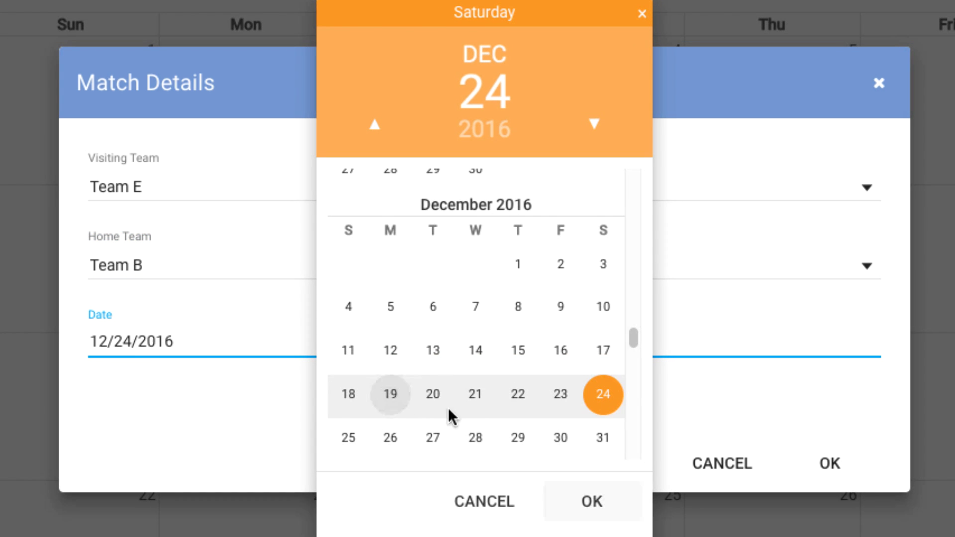
scroll(527, 389, "down", 1)
scroll(503, 370, "down", 10)
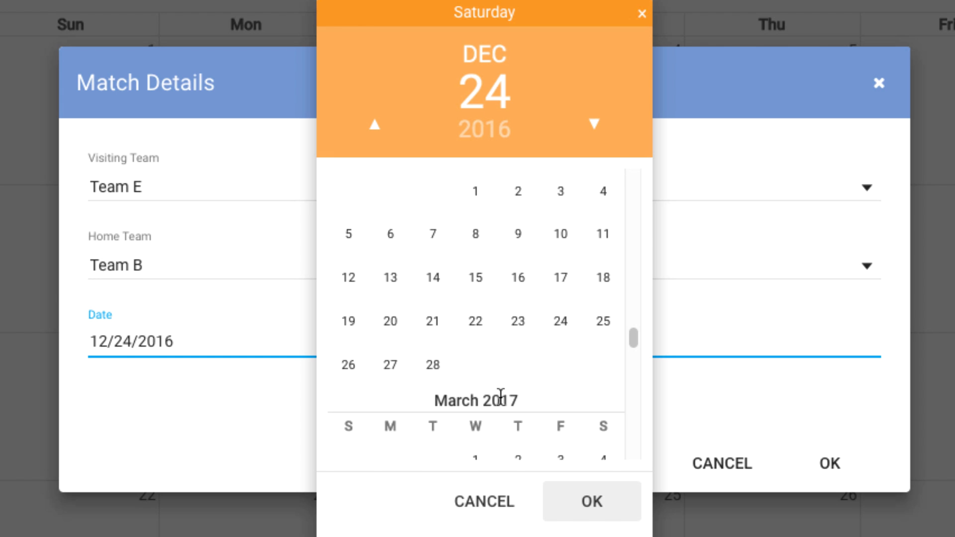
scroll(504, 391, "up", 4)
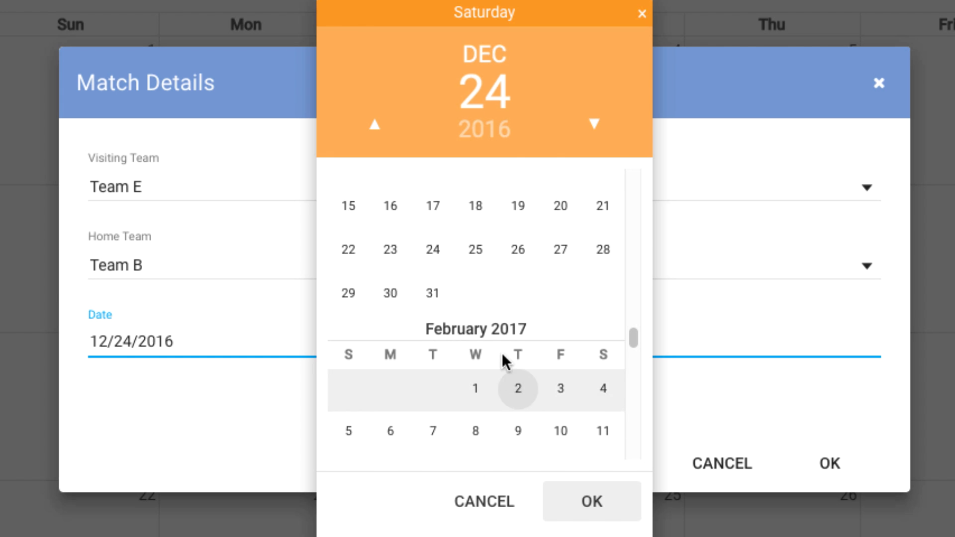
left_click(475, 254)
left_click(593, 503)
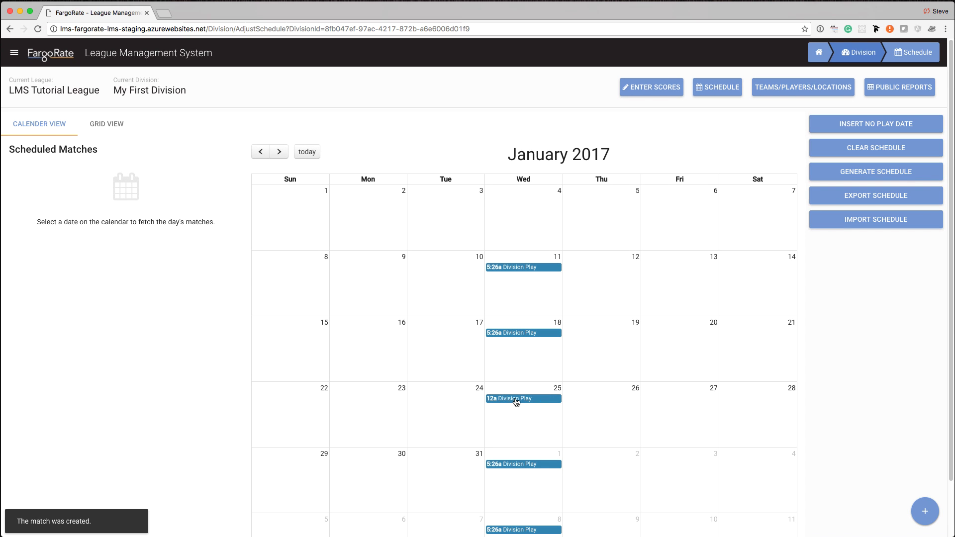
left_click(517, 403)
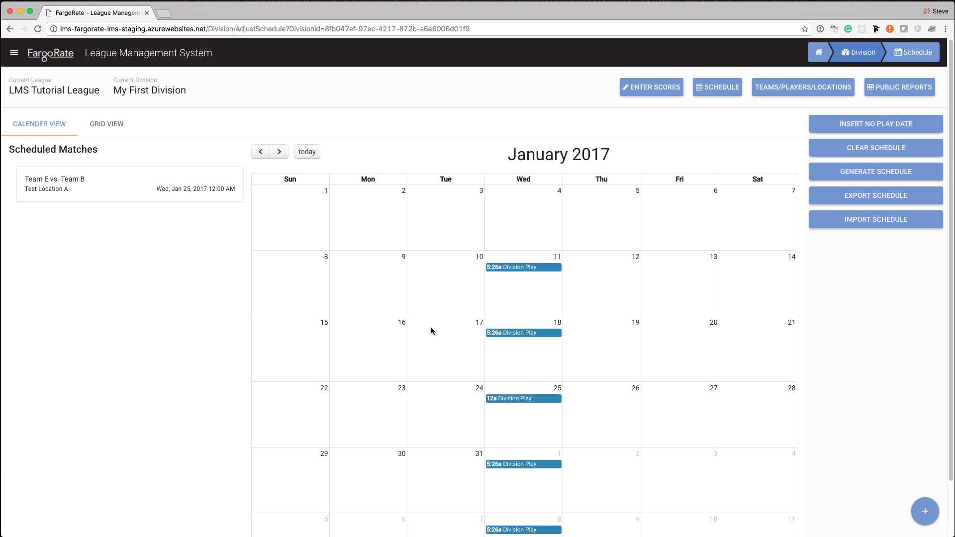
Step: Switch to grid view and scroll the weekly rows, where week 4 (1/25) holds only Team E at Team B
left_click(102, 126)
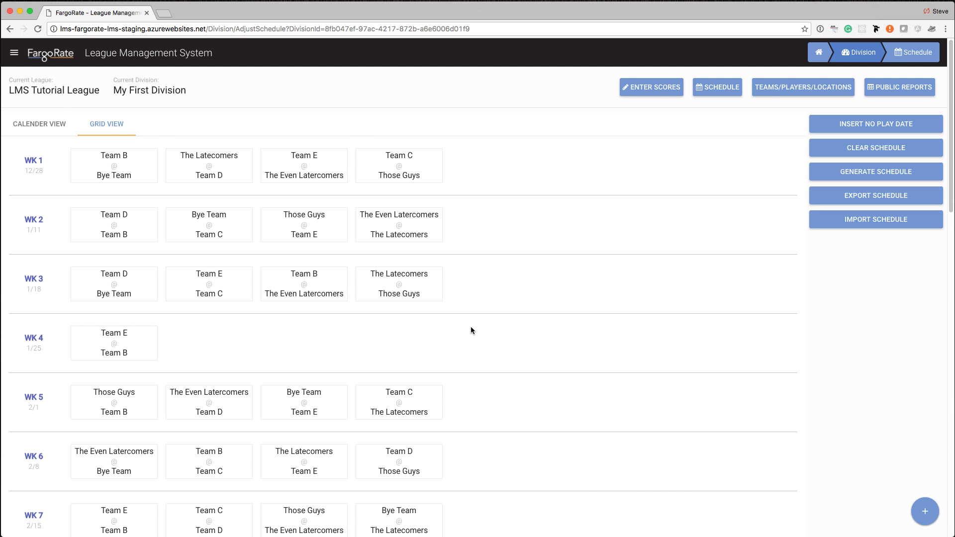
scroll(473, 330, "down", 2)
scroll(470, 330, "down", 5)
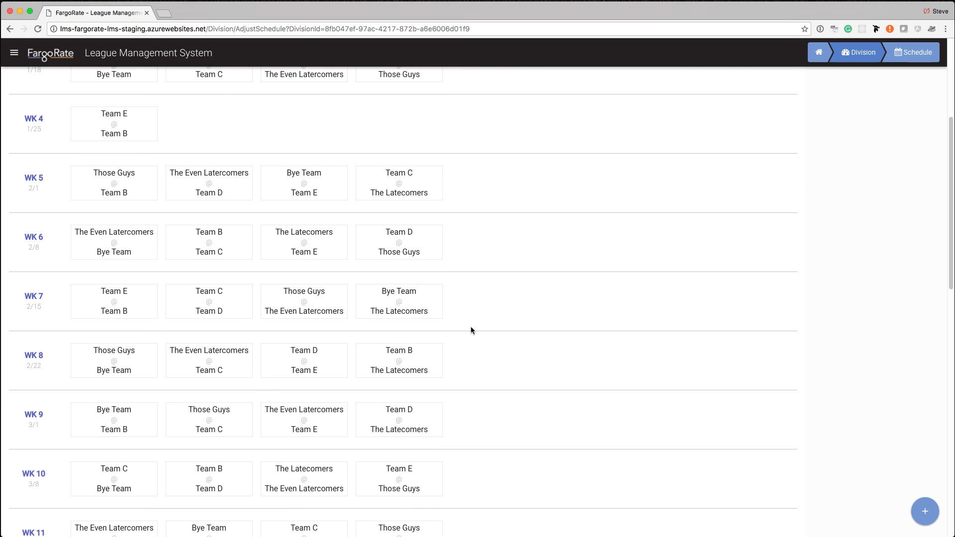
scroll(471, 331, "up", 7)
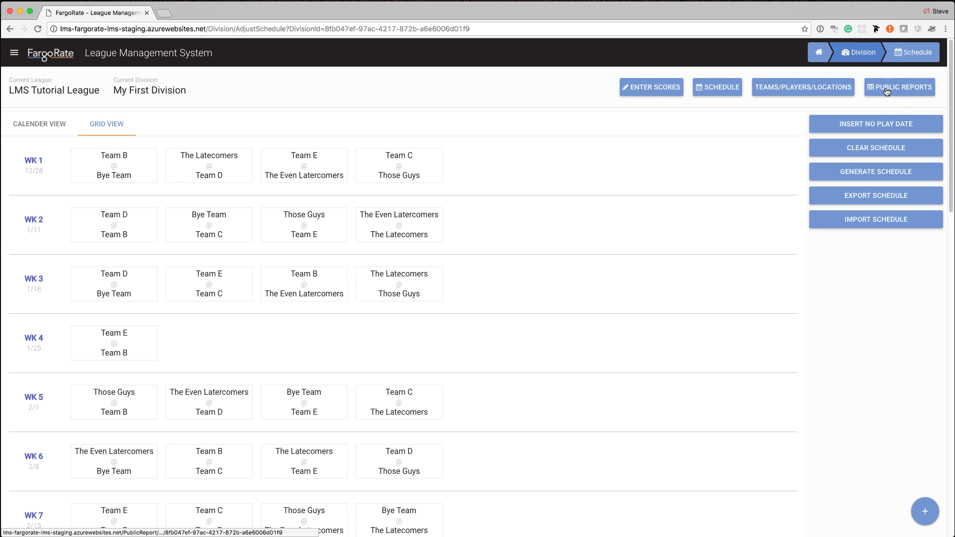
Step: Open the division's public reports and select the report page's web address
left_click(913, 92)
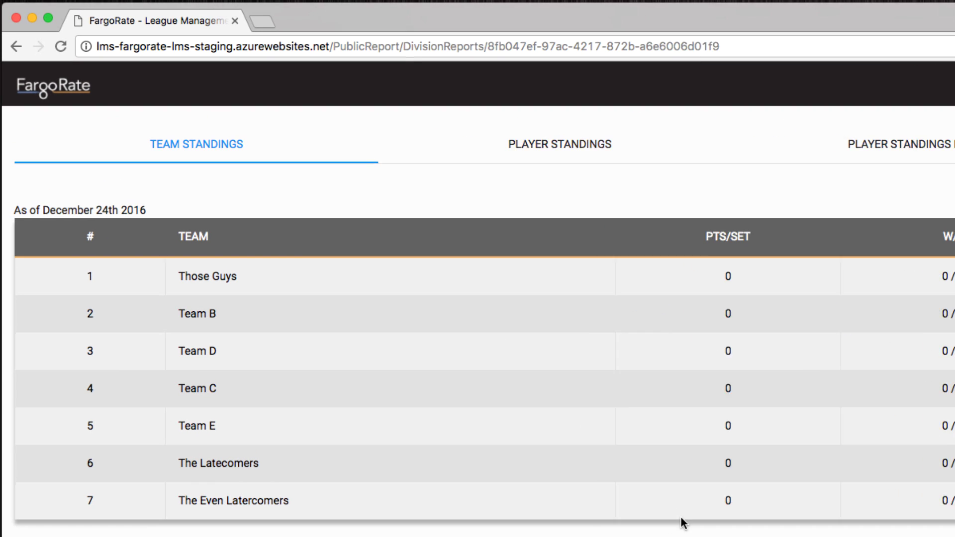
left_click(460, 47)
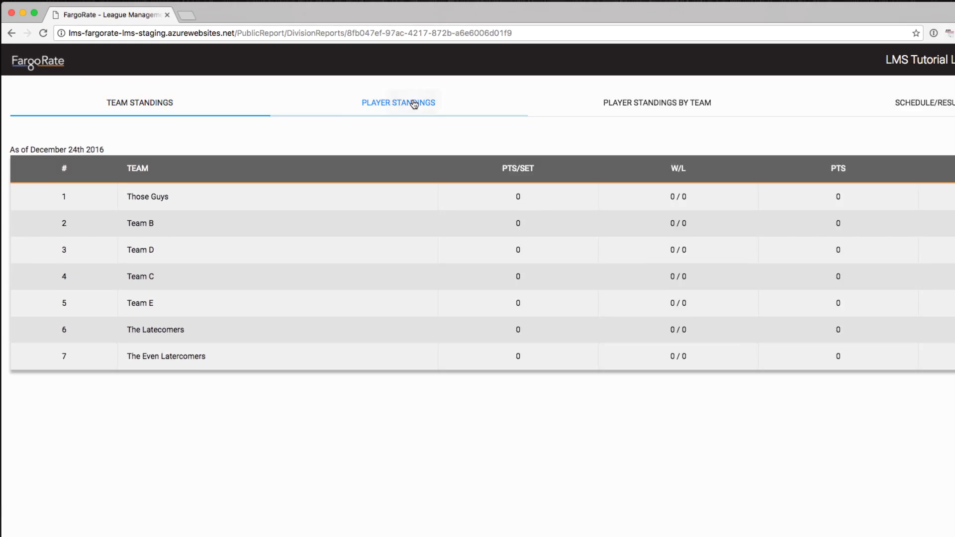
Step: Verify Team E at Team B on 01/25/2017 in the public Schedule/Results report, then return
left_click(563, 143)
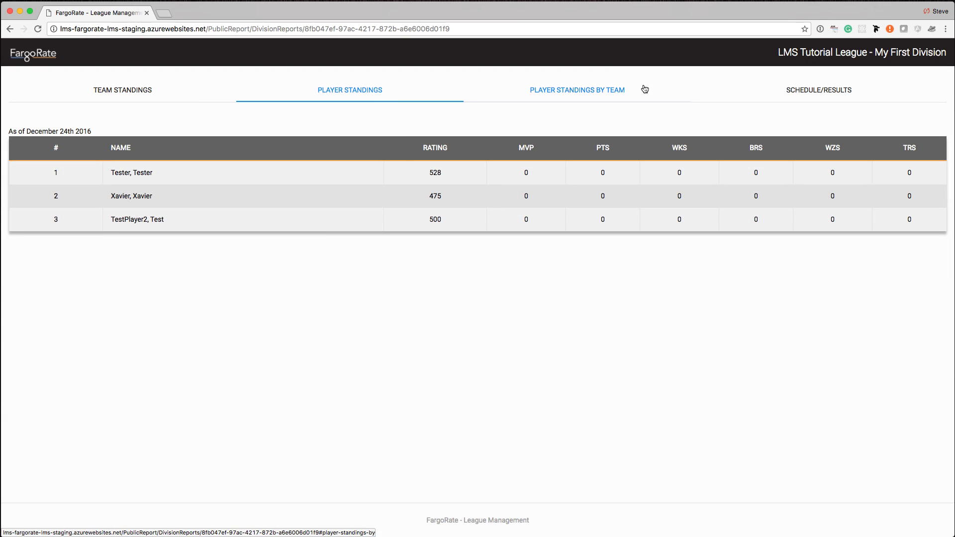
left_click(834, 98)
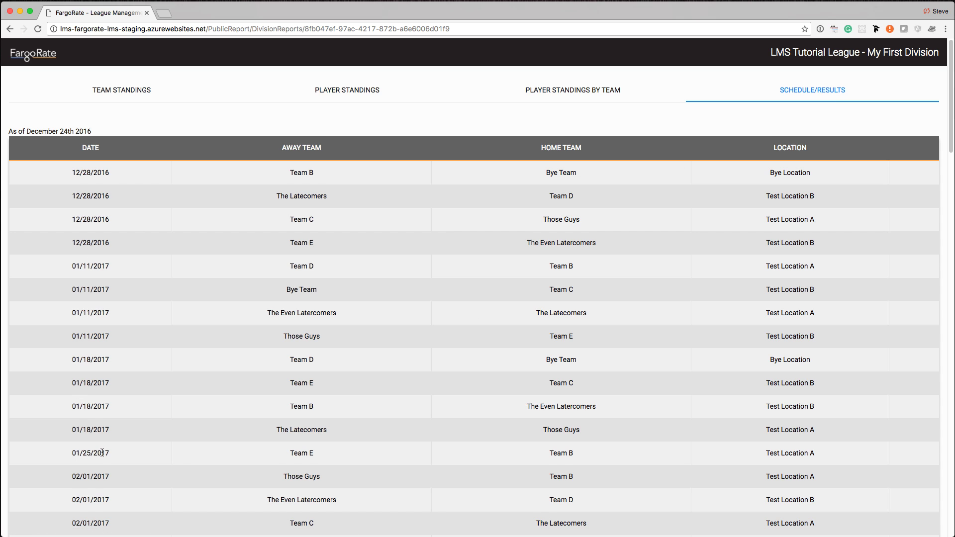
scroll(102, 453, "down", 1)
scroll(102, 452, "down", 2)
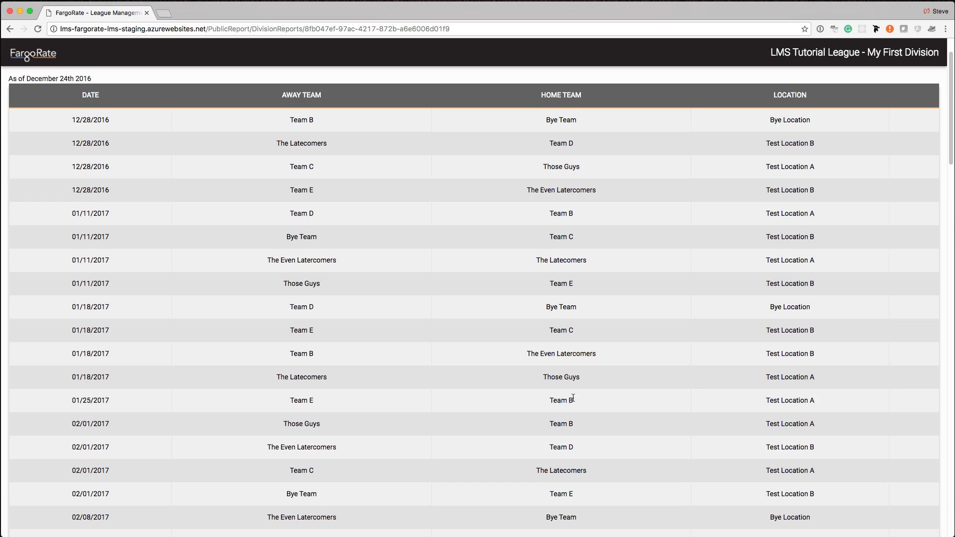
scroll(827, 427, "down", 1)
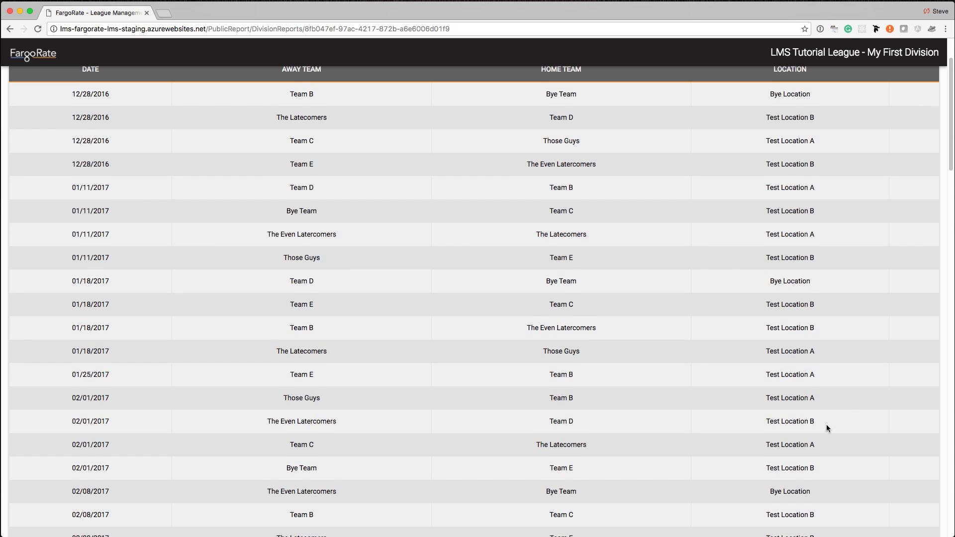
scroll(827, 427, "up", 3)
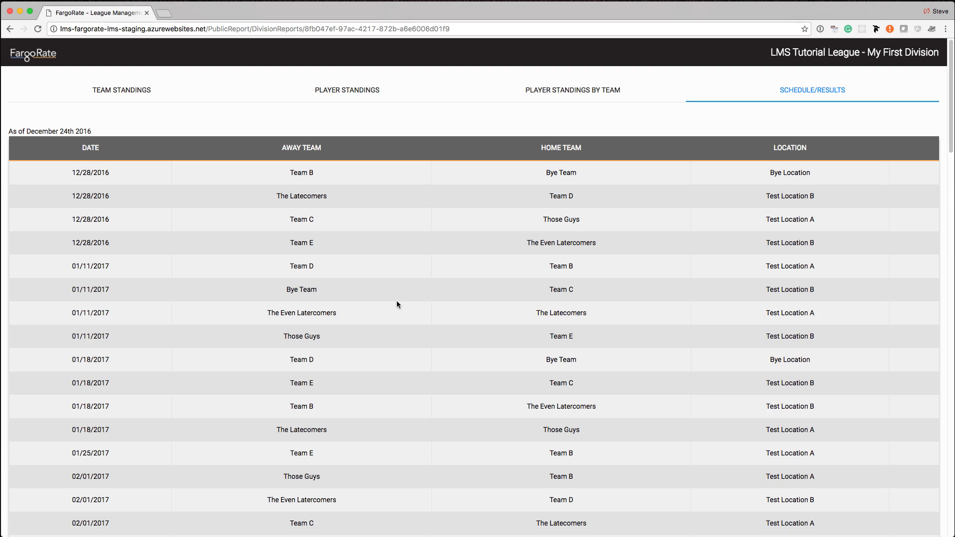
key("super+bracketleft")
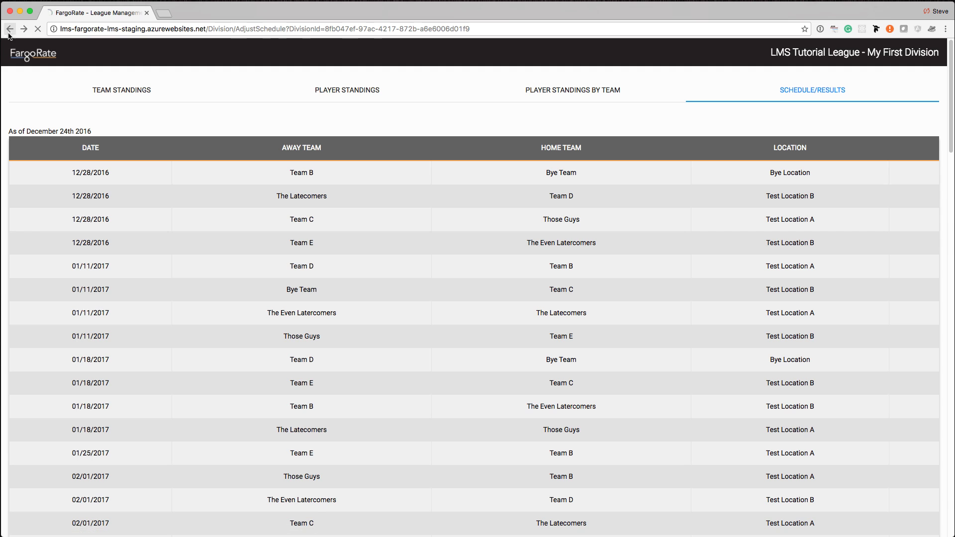